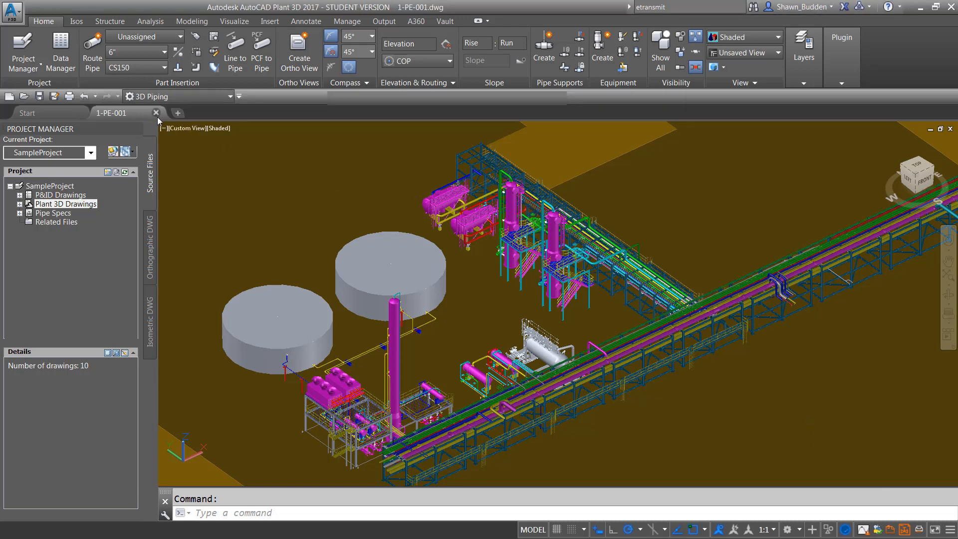
- Close the 1-PE-001 drawing and start setting up a new project
{"action": "left_click", "coordinate": [156, 112]}
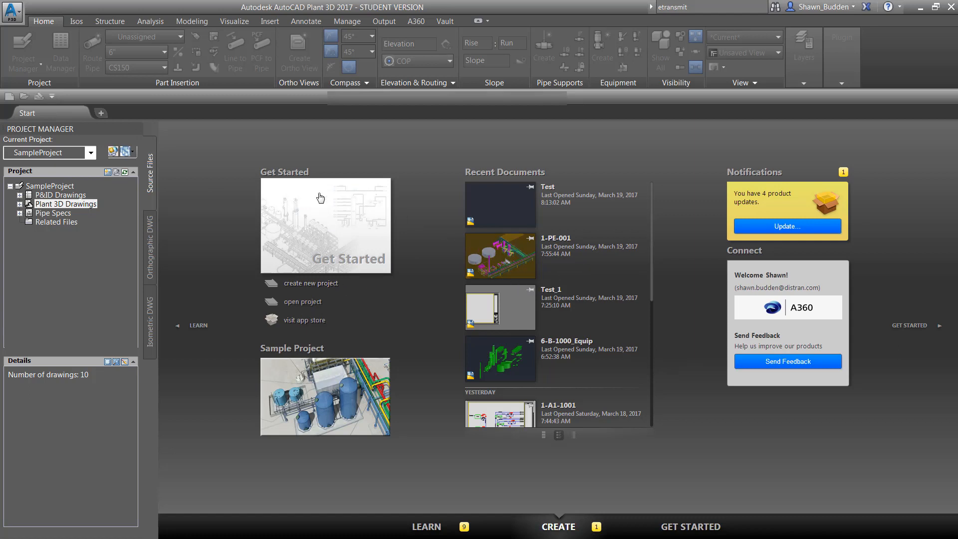
{"action": "left_click", "coordinate": [91, 153]}
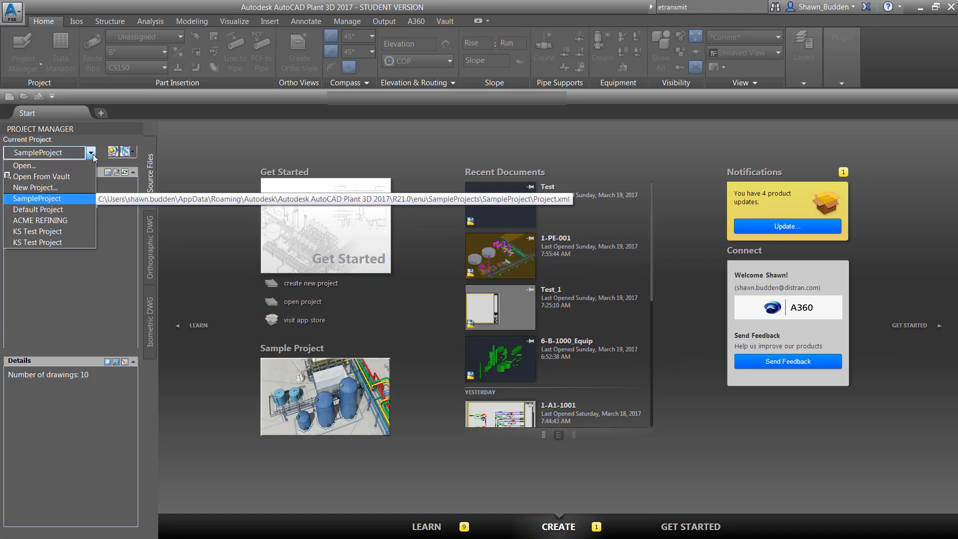
{"action": "left_click", "coordinate": [31, 187]}
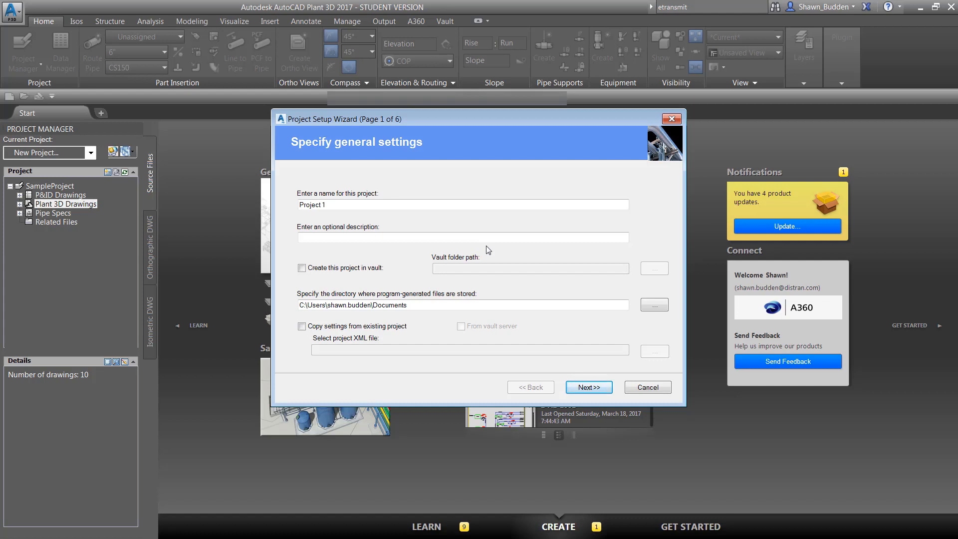
- Name the new project Demo Project and enter Demo purpose as its description
{"action": "left_click", "coordinate": [331, 208]}
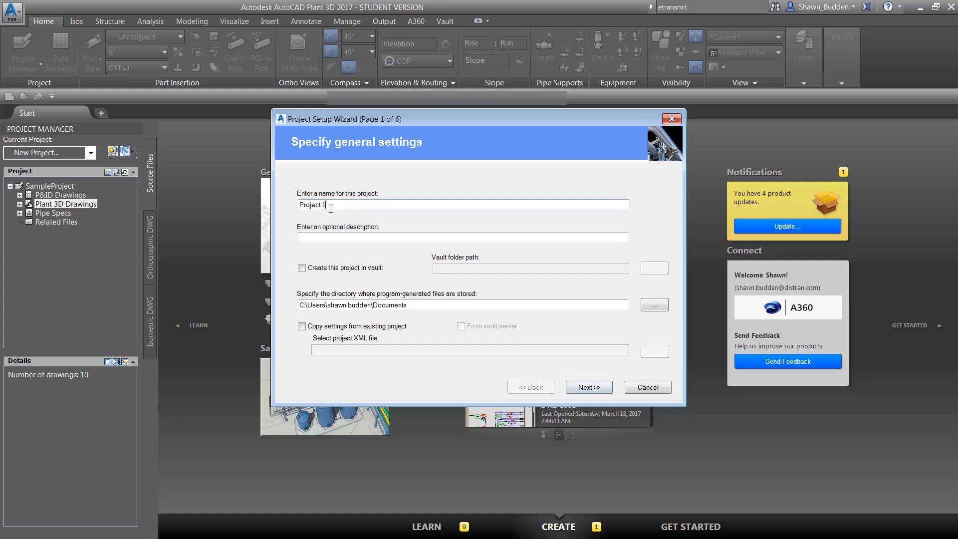
{"action": "left_click_drag", "start_coordinate": [331, 208], "coordinate": [255, 203]}
{"action": "type", "text": "Demo "}
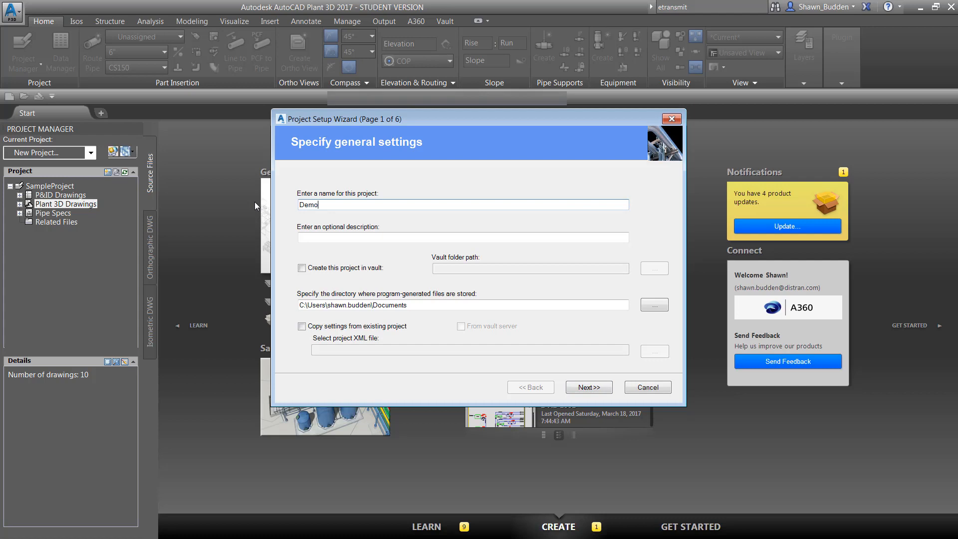
{"action": "type", "text": "Project"}
{"action": "key", "text": "Tab"}
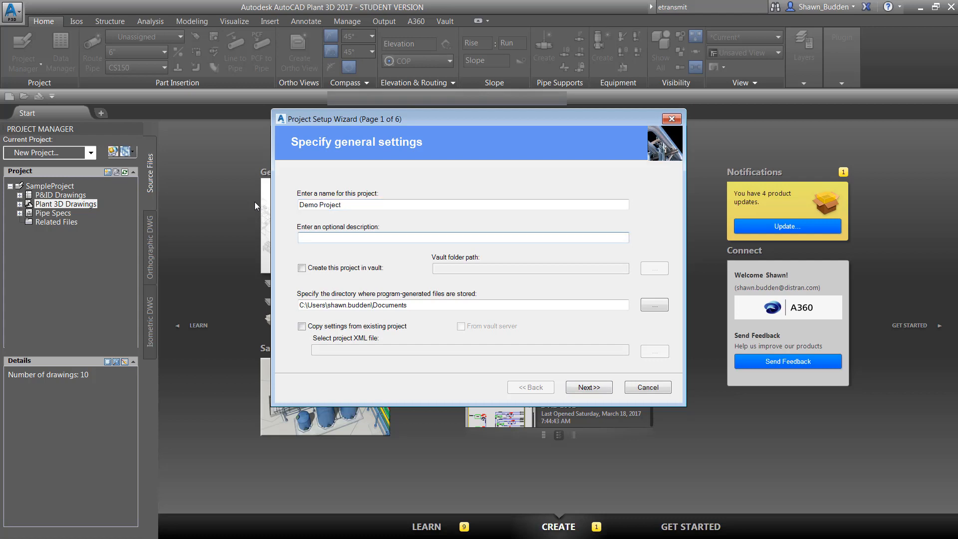
{"action": "type", "text": "Demo purpose"}
- Leave the project outside the vault and change its name to A_Demo Project
{"action": "left_click", "coordinate": [301, 268]}
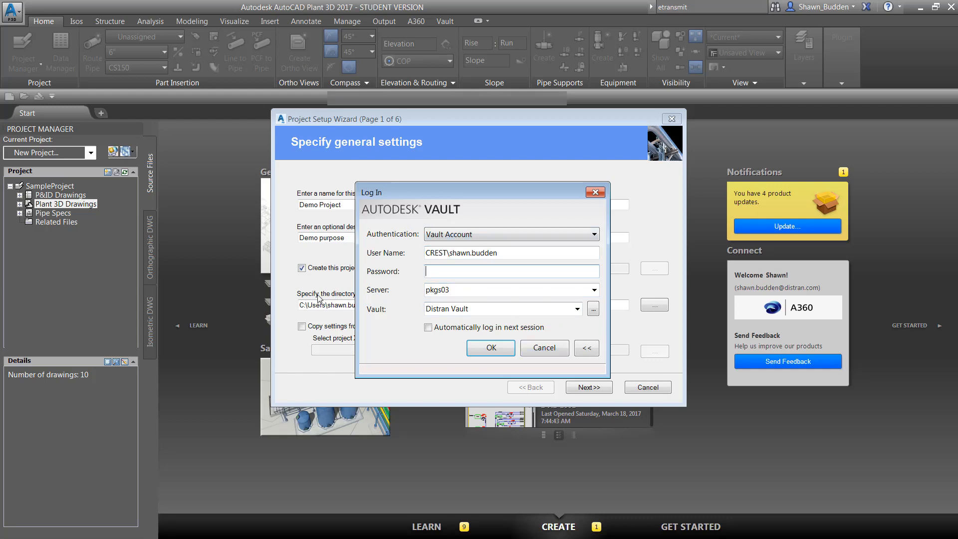
{"action": "left_click", "coordinate": [542, 348]}
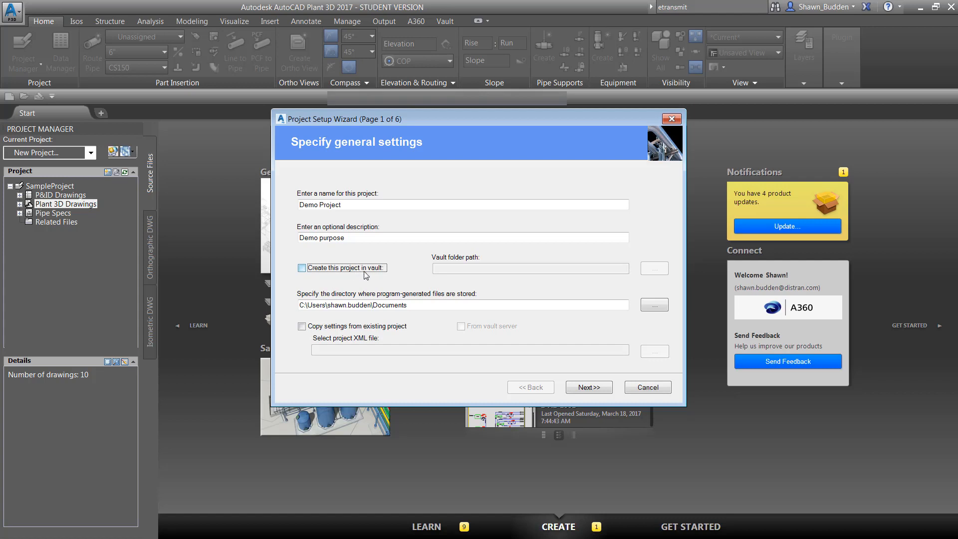
{"action": "left_click", "coordinate": [303, 205]}
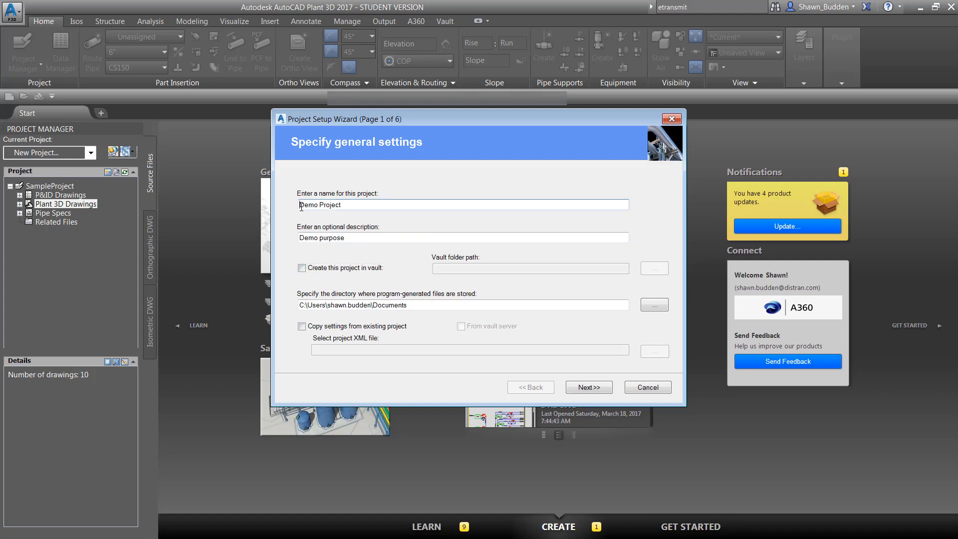
{"action": "type", "text": "A_"}
- Keep the default Documents directory for program-generated files and accept Imperial as the base unit
{"action": "left_click", "coordinate": [654, 305]}
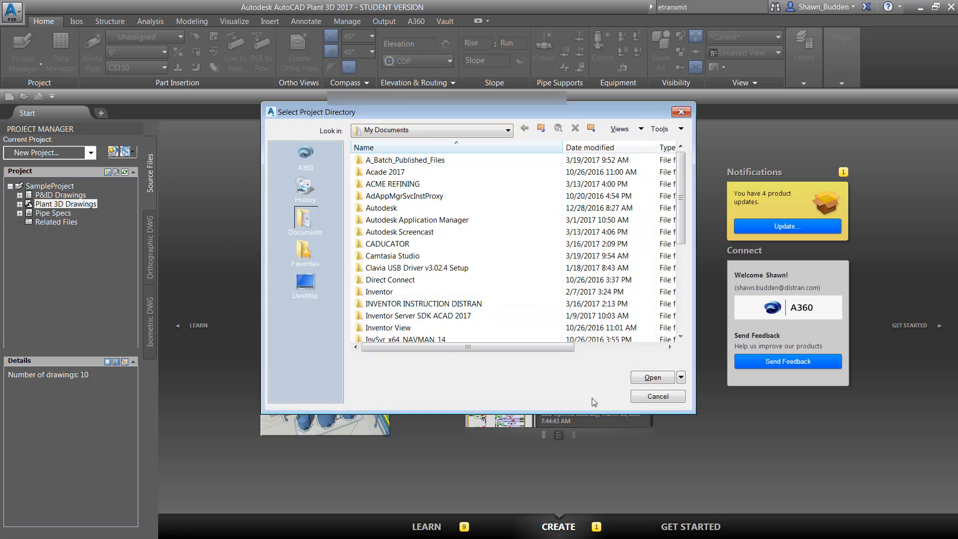
{"action": "left_click", "coordinate": [650, 396]}
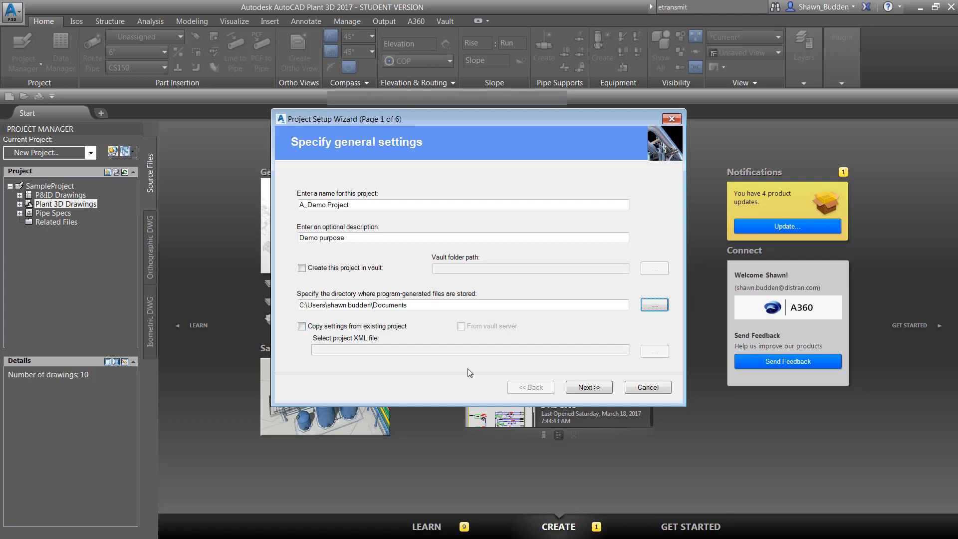
{"action": "left_click", "coordinate": [592, 389]}
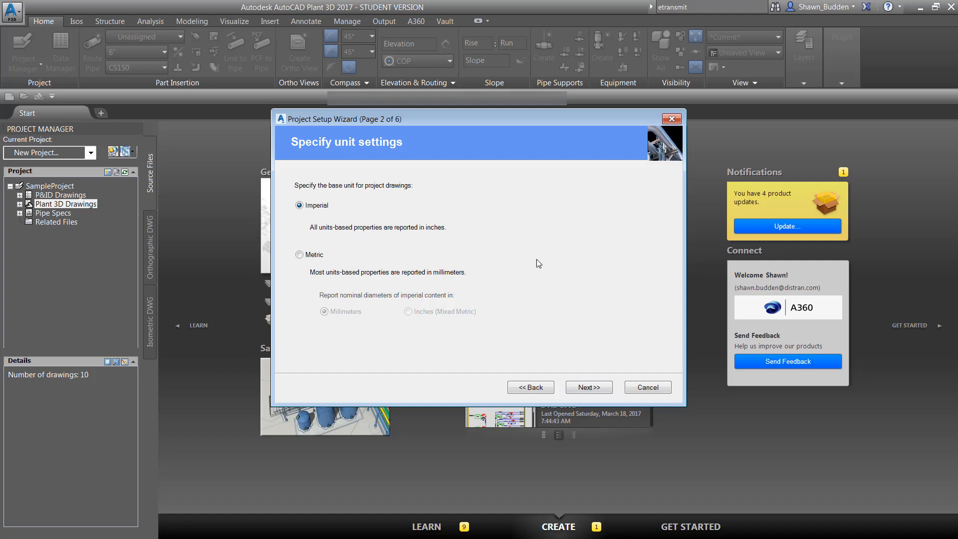
{"action": "left_click", "coordinate": [594, 388]}
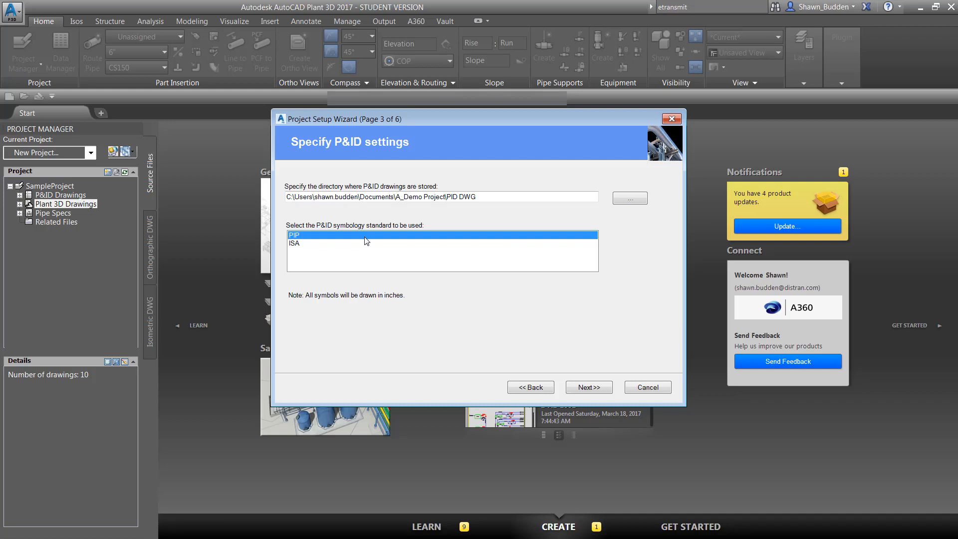
- Accept the default P&ID directory with the PIP symbology standard, along with the default Plant 3D directories
{"action": "left_click", "coordinate": [644, 199]}
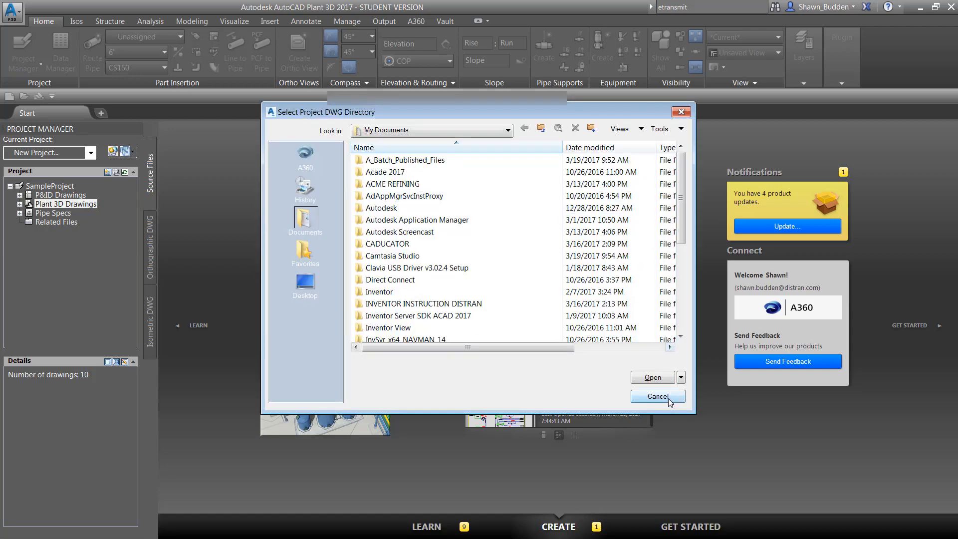
{"action": "left_click", "coordinate": [668, 396]}
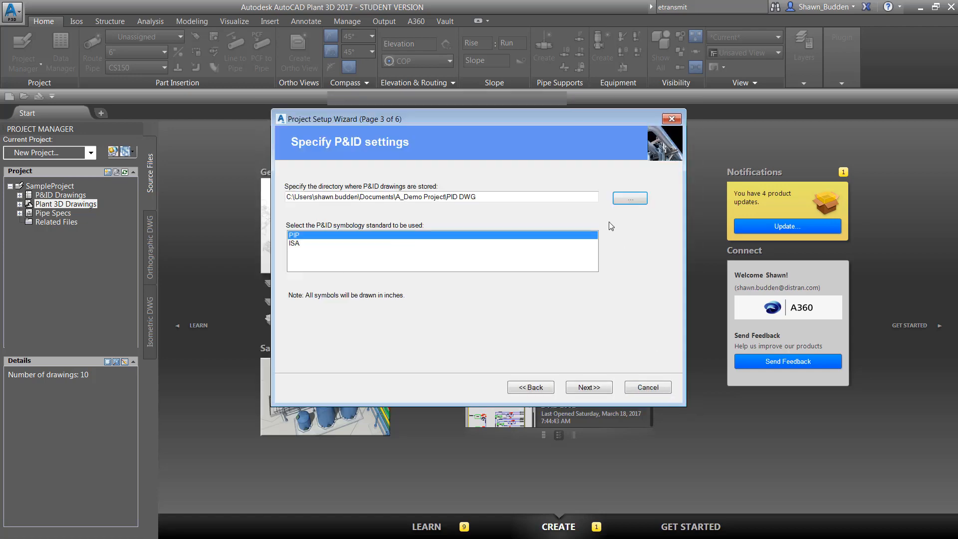
{"action": "left_click", "coordinate": [580, 391]}
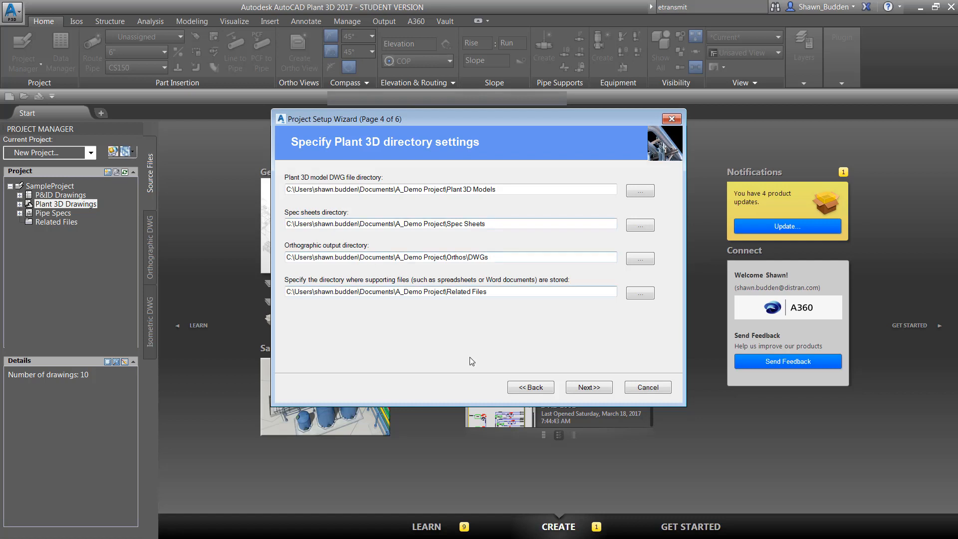
{"action": "left_click", "coordinate": [582, 387]}
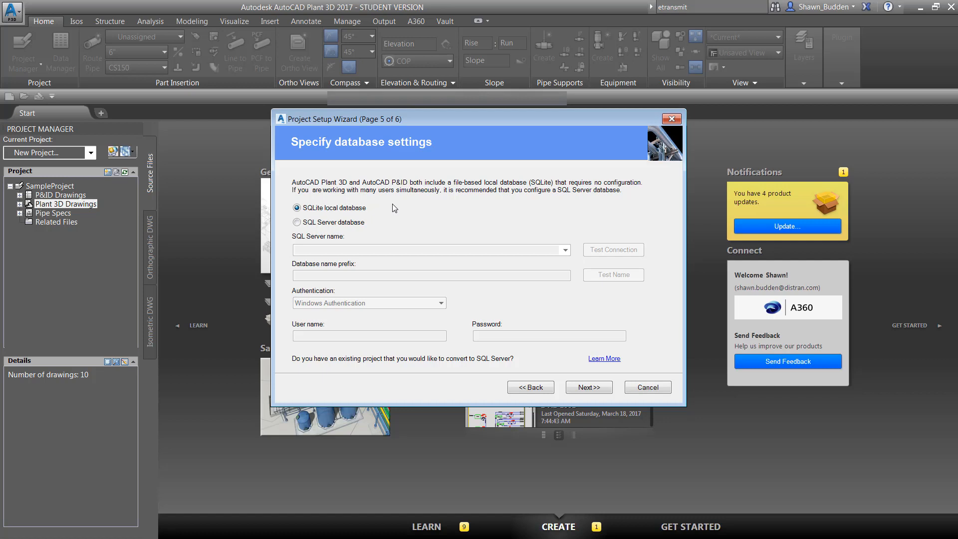
- Use the SQLite local database for the project and finish creating it without editing additional settings
{"action": "left_click", "coordinate": [297, 222]}
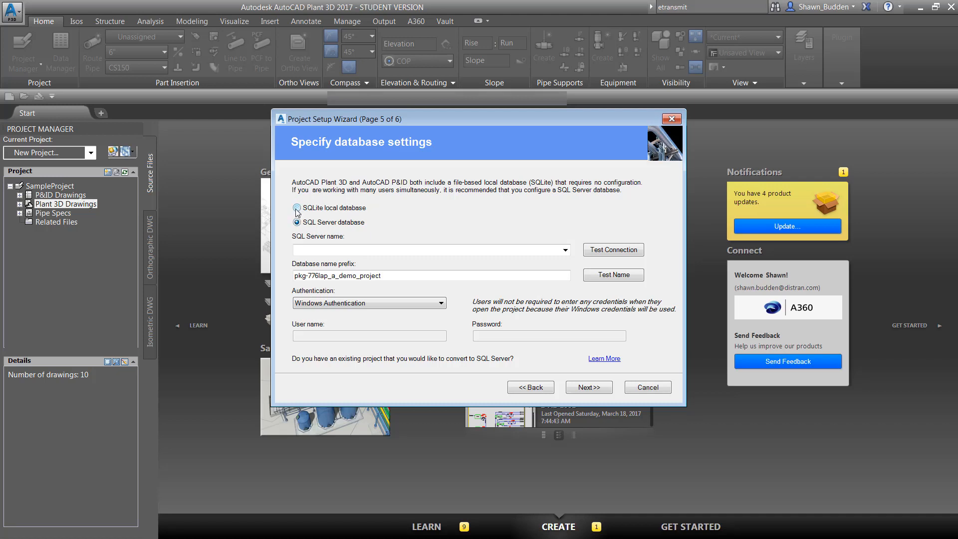
{"action": "left_click", "coordinate": [297, 208]}
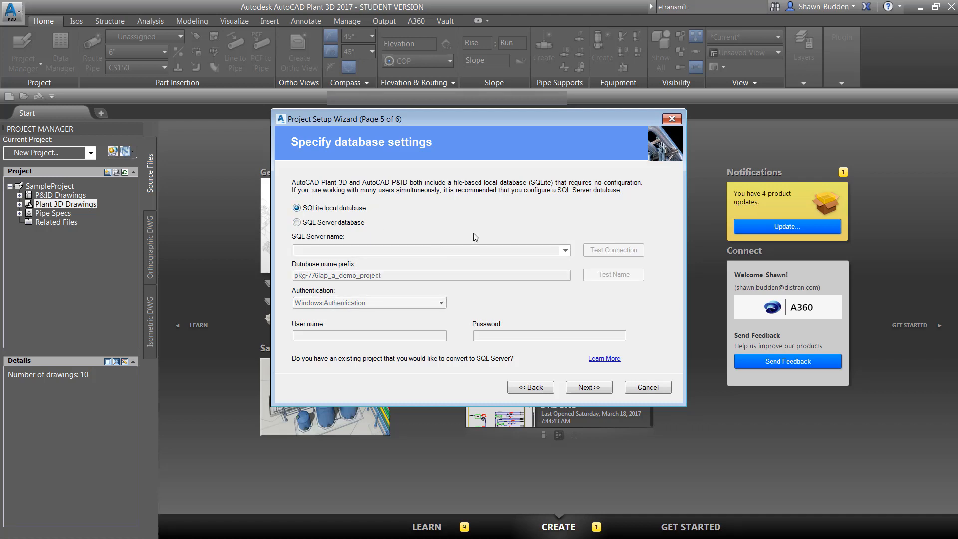
{"action": "left_click", "coordinate": [589, 388]}
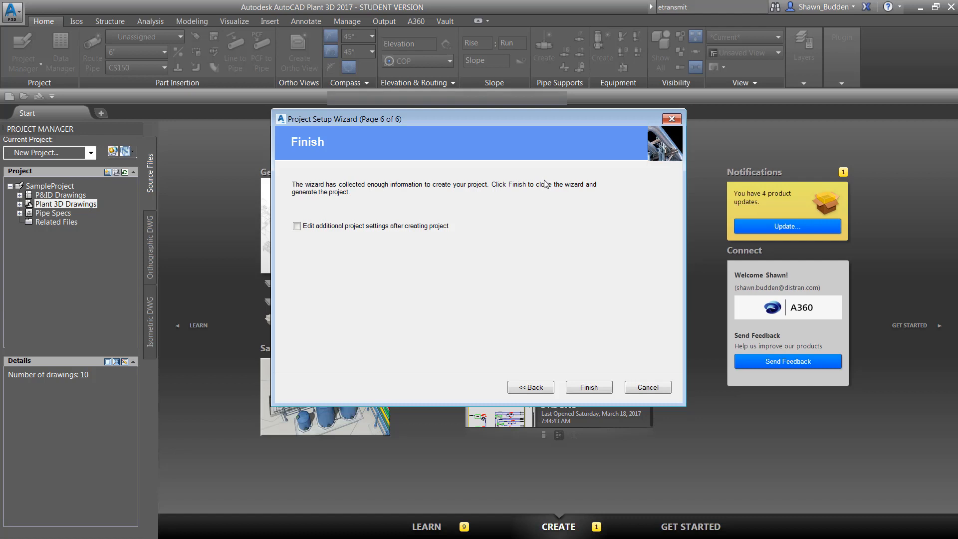
{"action": "left_click", "coordinate": [588, 388]}
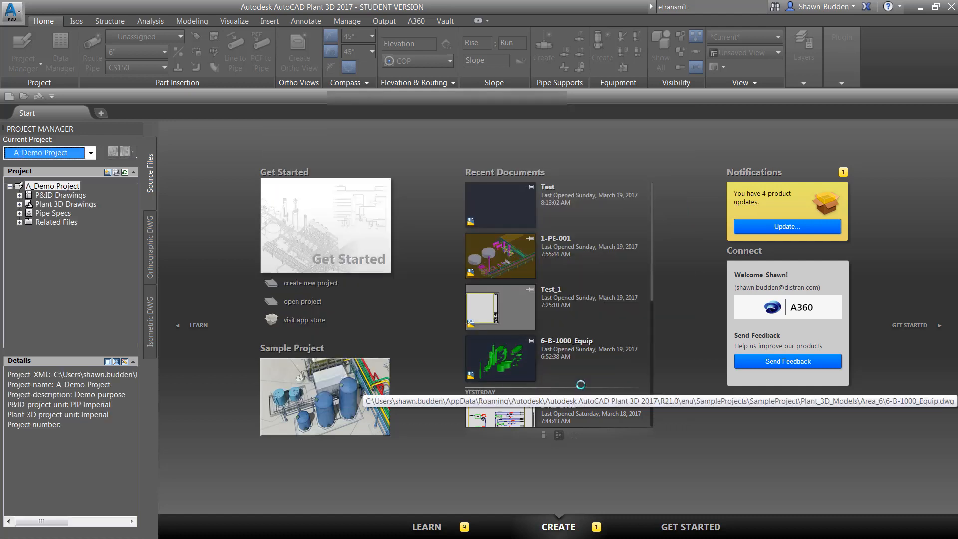
- Switch to Windows Explorer, open the A_Demo Project folder in Documents, and examine the folders and files generated for the project
{"action": "left_click", "coordinate": [936, 6]}
{"action": "key", "text": "super+e"}
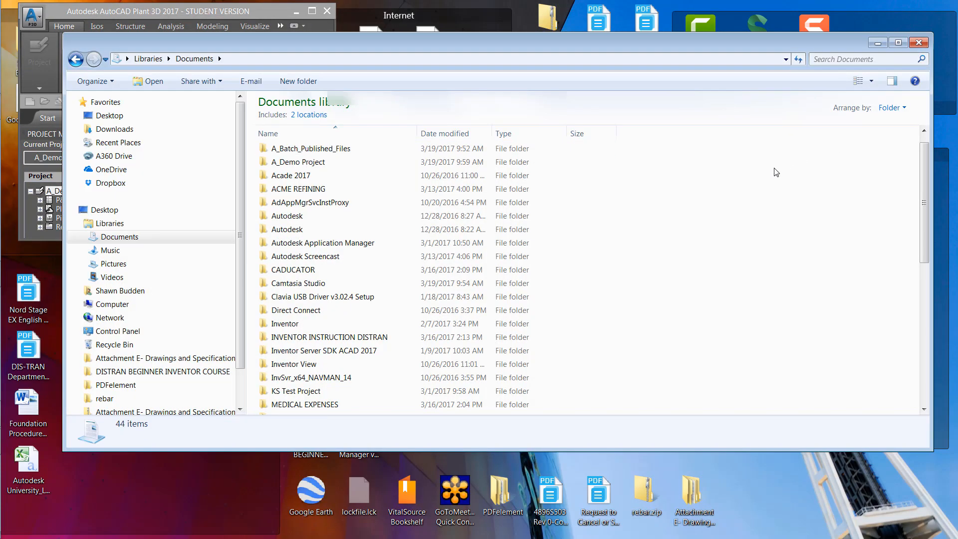
{"action": "left_click", "coordinate": [320, 165]}
{"action": "right_click", "coordinate": [319, 165]}
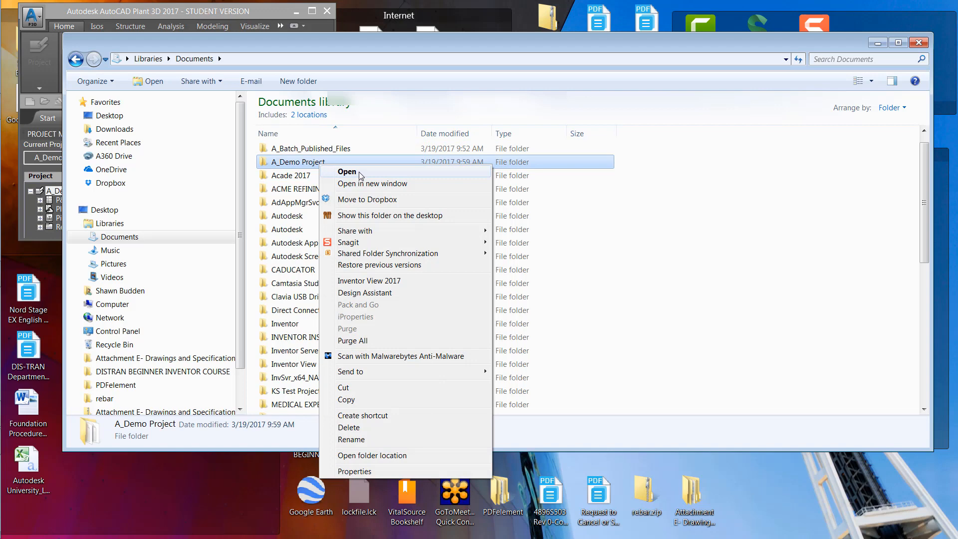
{"action": "left_click", "coordinate": [358, 172]}
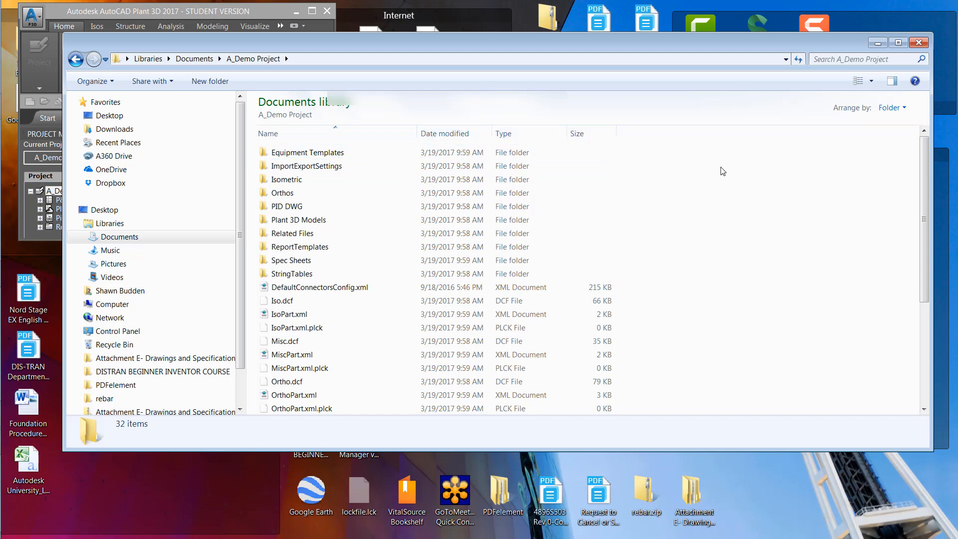
{"action": "scroll", "coordinate": [419, 215], "scroll_direction": "down", "scroll_amount": 4}
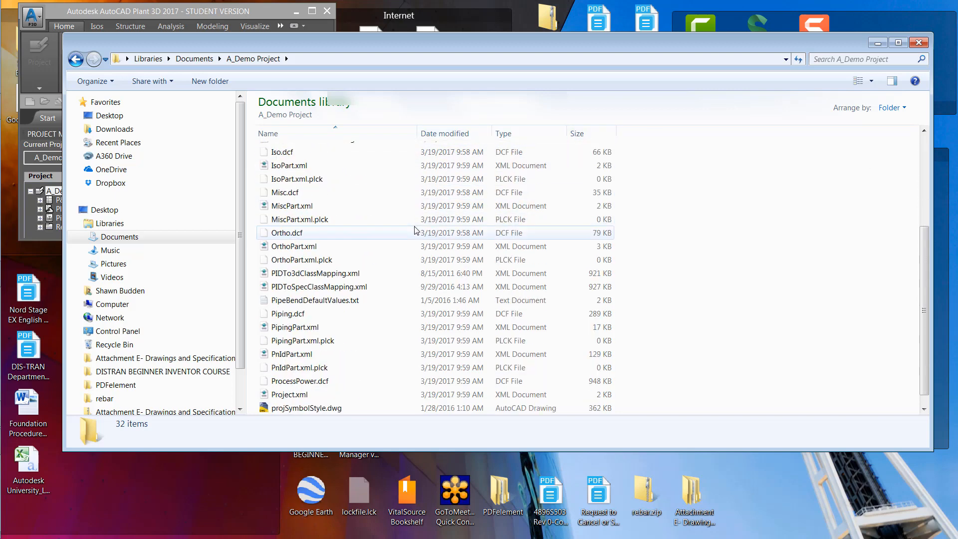
{"action": "scroll", "coordinate": [417, 220], "scroll_direction": "up", "scroll_amount": 4}
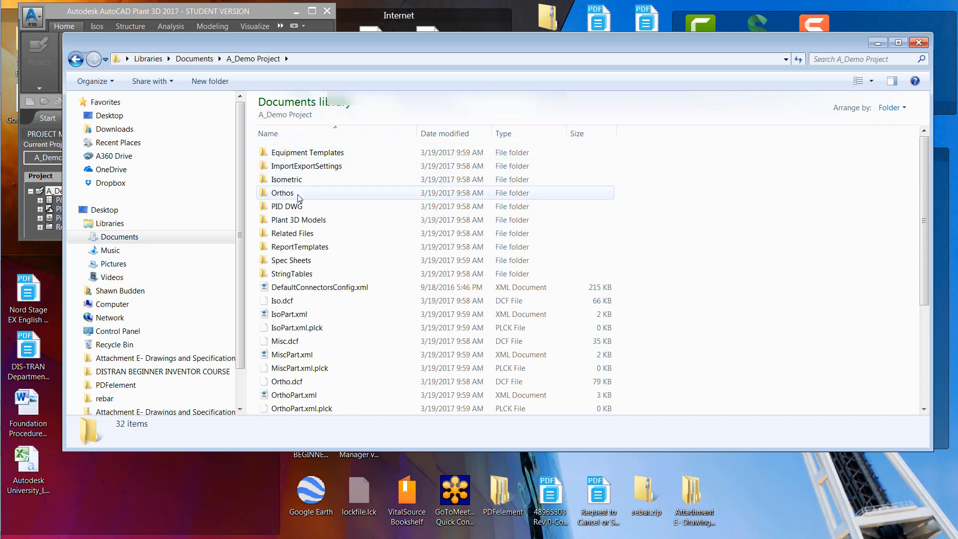
{"action": "scroll", "coordinate": [355, 239], "scroll_direction": "down", "scroll_amount": 1}
{"action": "scroll", "coordinate": [349, 245], "scroll_direction": "down", "scroll_amount": 4}
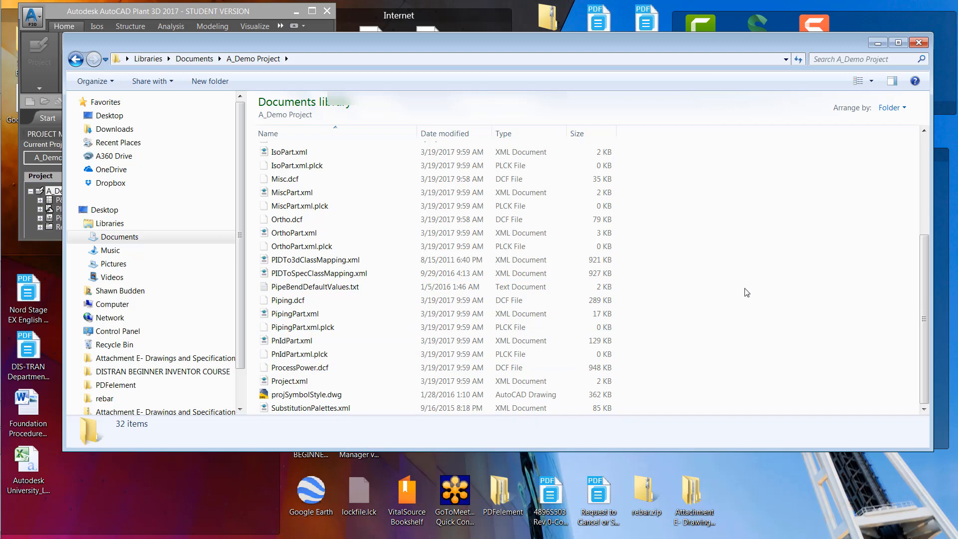
{"action": "scroll", "coordinate": [743, 292], "scroll_direction": "up", "scroll_amount": 4}
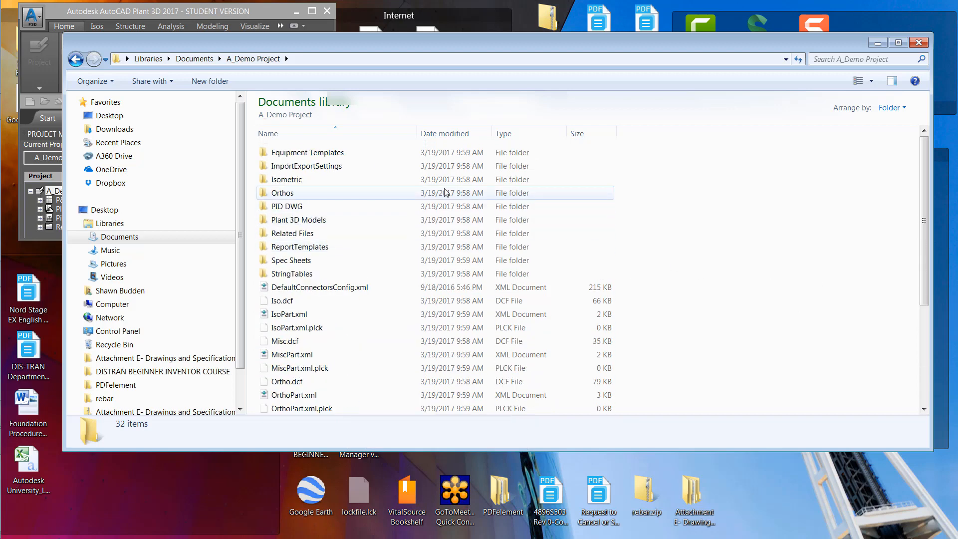